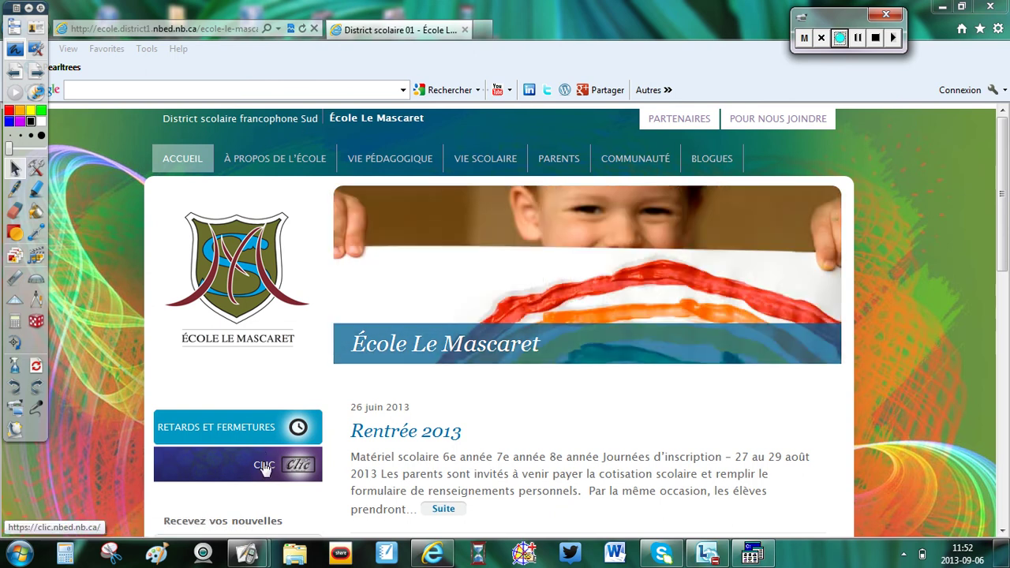
Step: Open the Clic learning site from the École Le Mascaret home page's CLIC button
{"action": "left_click", "coordinate": [264, 467]}
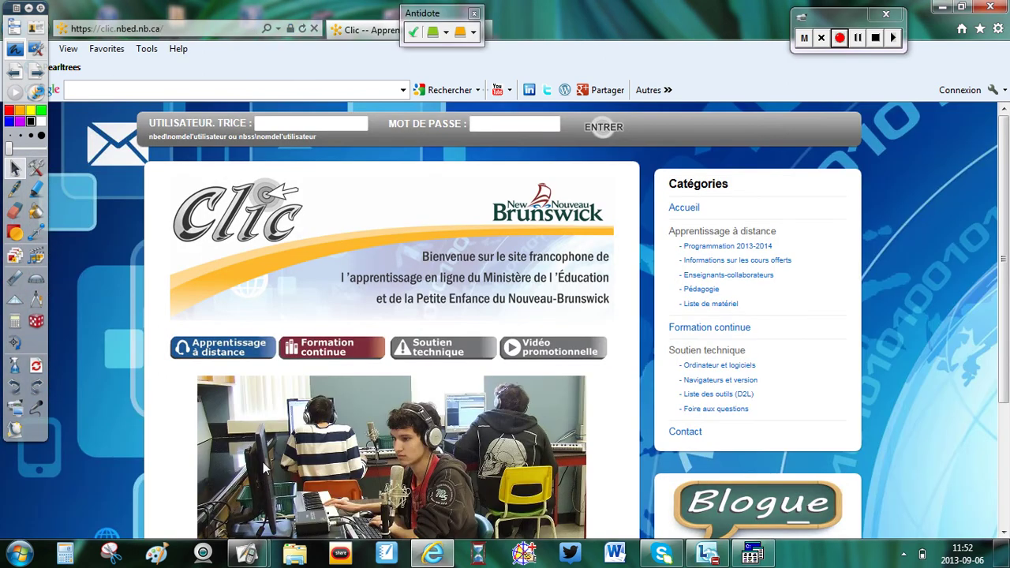
{"action": "left_click", "coordinate": [977, 31]}
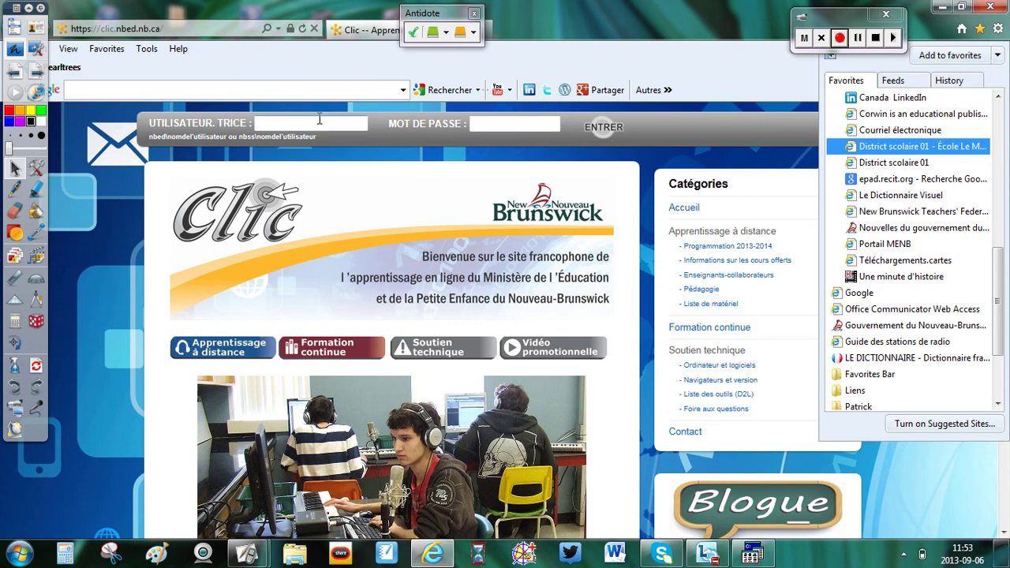
{"action": "left_click", "coordinate": [320, 118]}
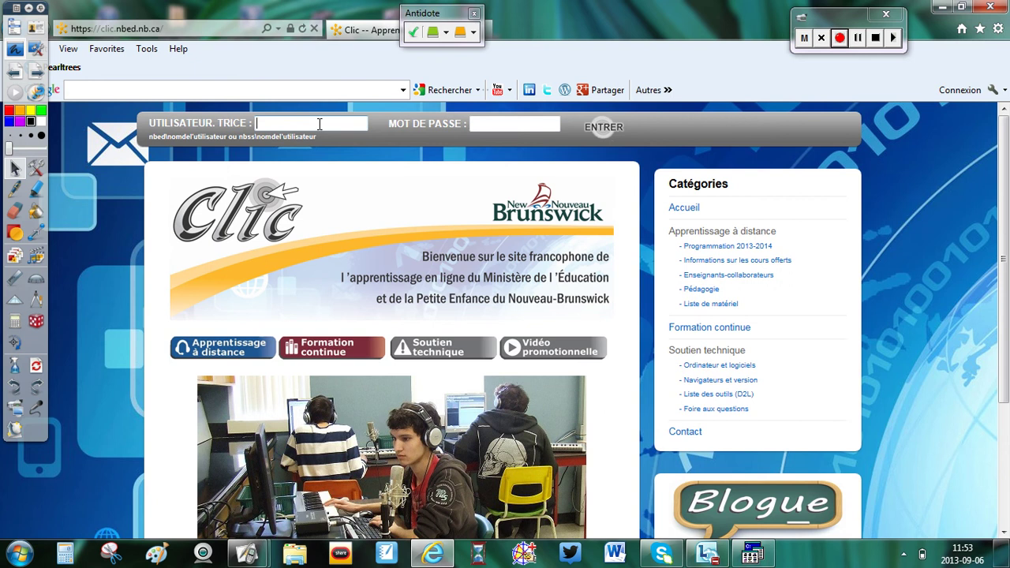
Step: Log in to Clic with the nbss\ school-board username and the account password
{"action": "type", "text": "Joe"}
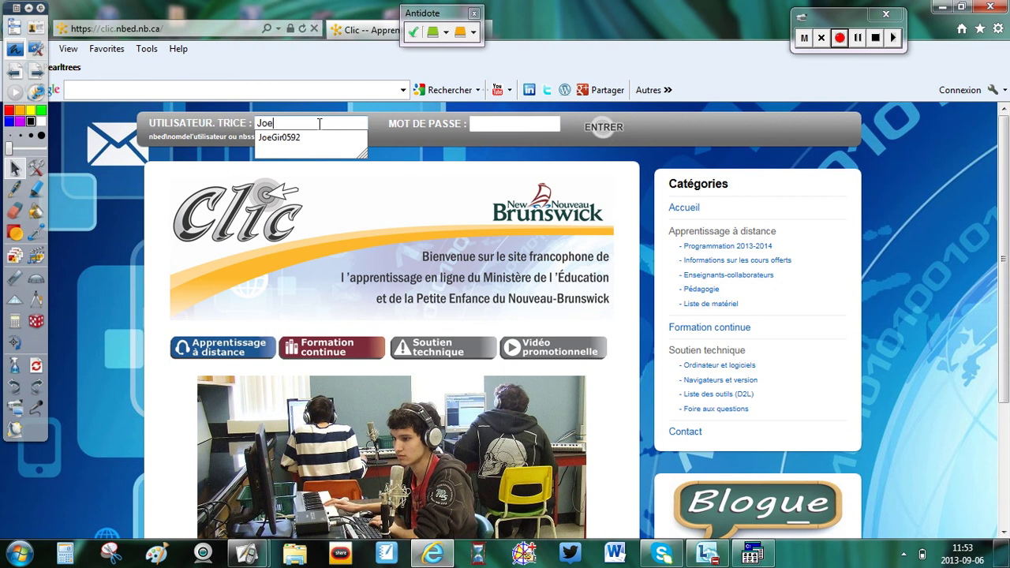
{"action": "key", "text": "BackSpace"}
{"action": "key", "text": "BackSpace"}
{"action": "key", "text": "BackSpace"}
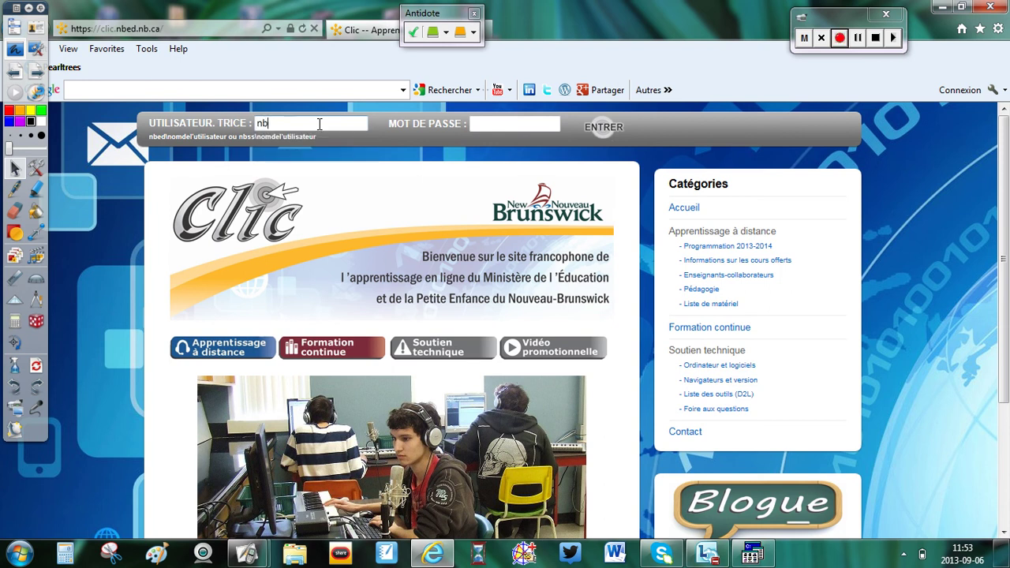
{"action": "left_click", "coordinate": [485, 124]}
{"action": "type", "text": "••"}
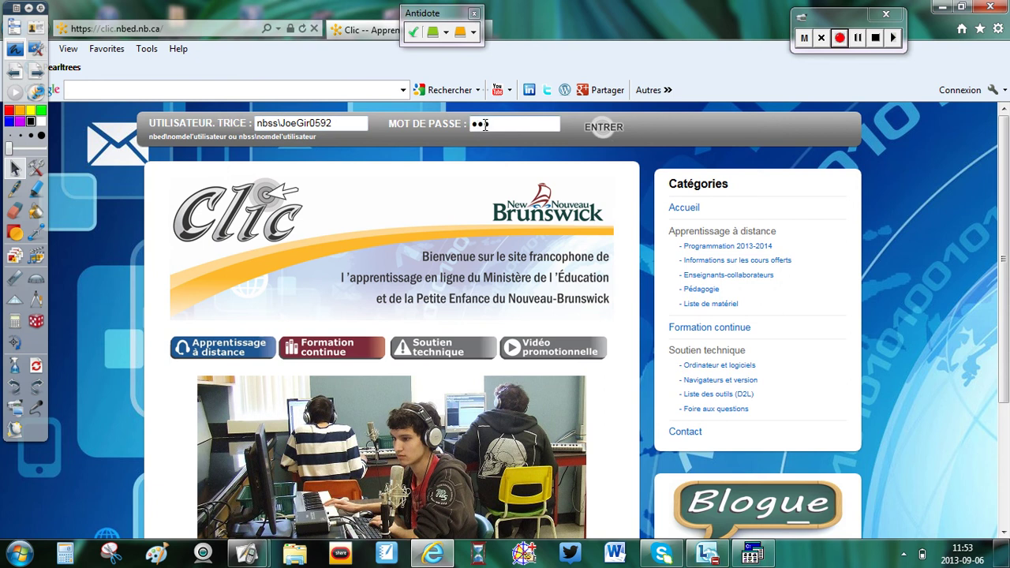
{"action": "type", "text": "•••"}
{"action": "left_click", "coordinate": [597, 129]}
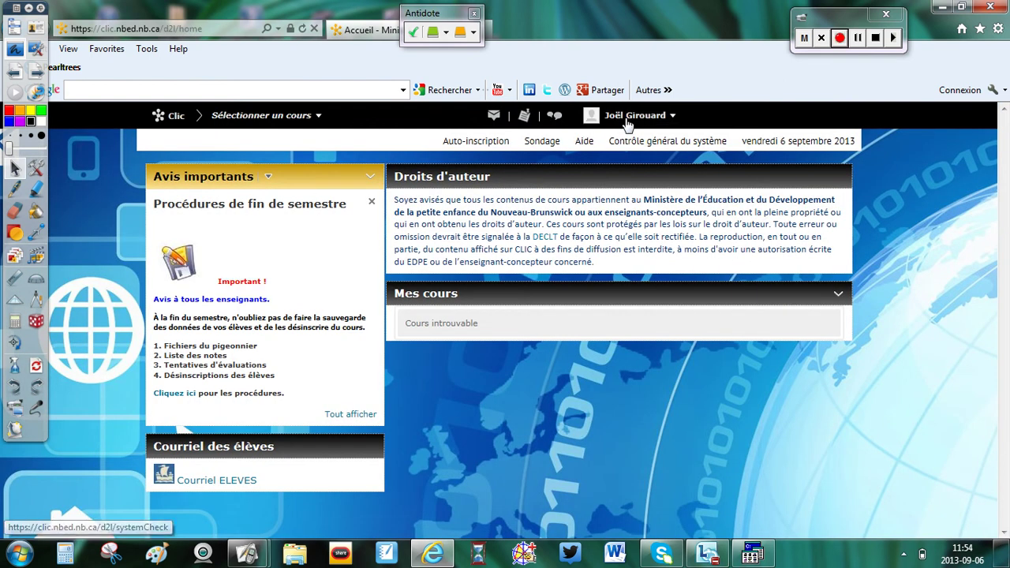
Step: Go to the Profil page through the user name menu in the top bar
{"action": "left_click", "coordinate": [672, 117]}
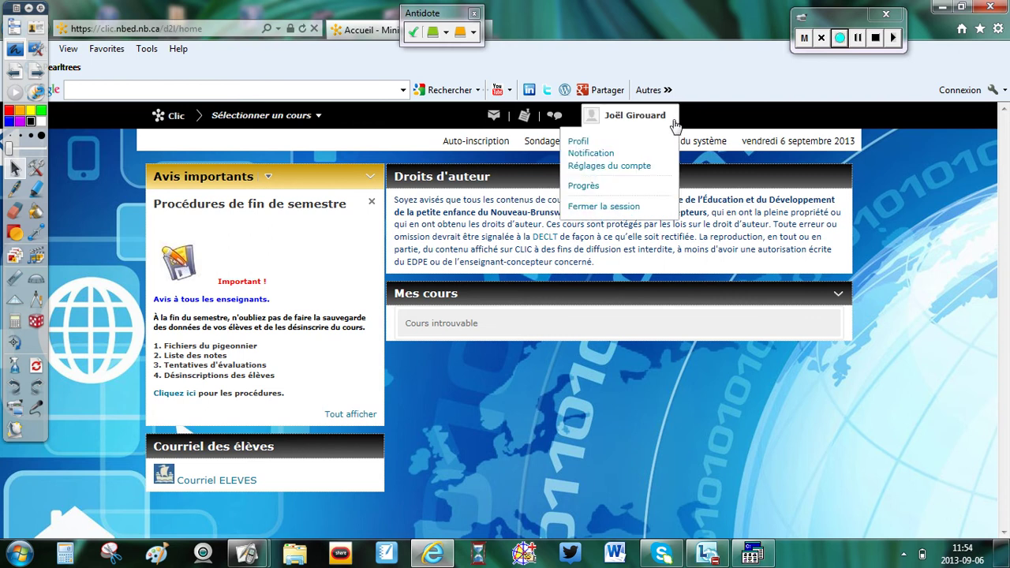
{"action": "left_click", "coordinate": [577, 143]}
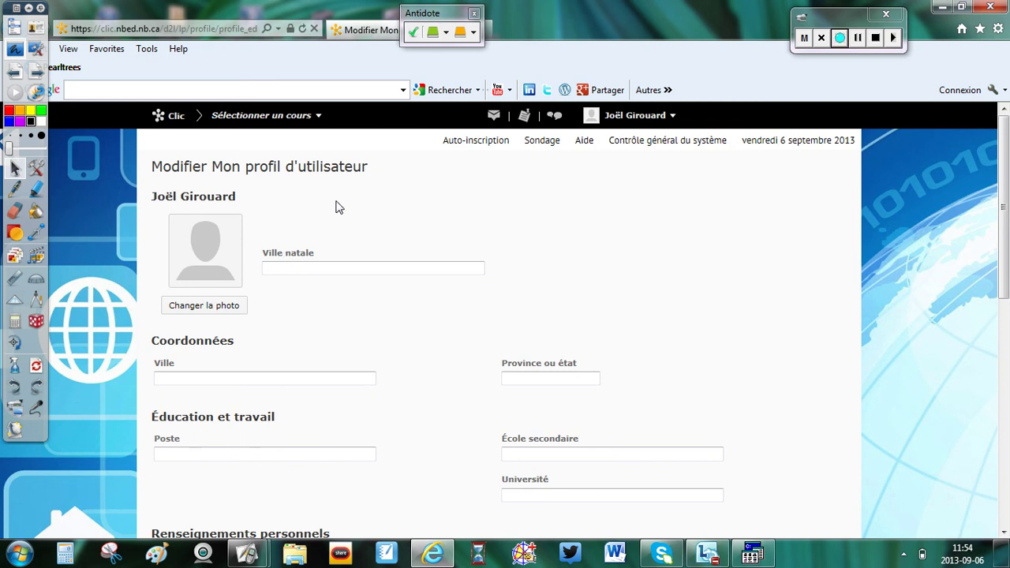
Step: Leave the profile form and go to the Auto-inscription self-registration page
{"action": "scroll", "coordinate": [362, 236], "scroll_direction": "down", "scroll_amount": 5}
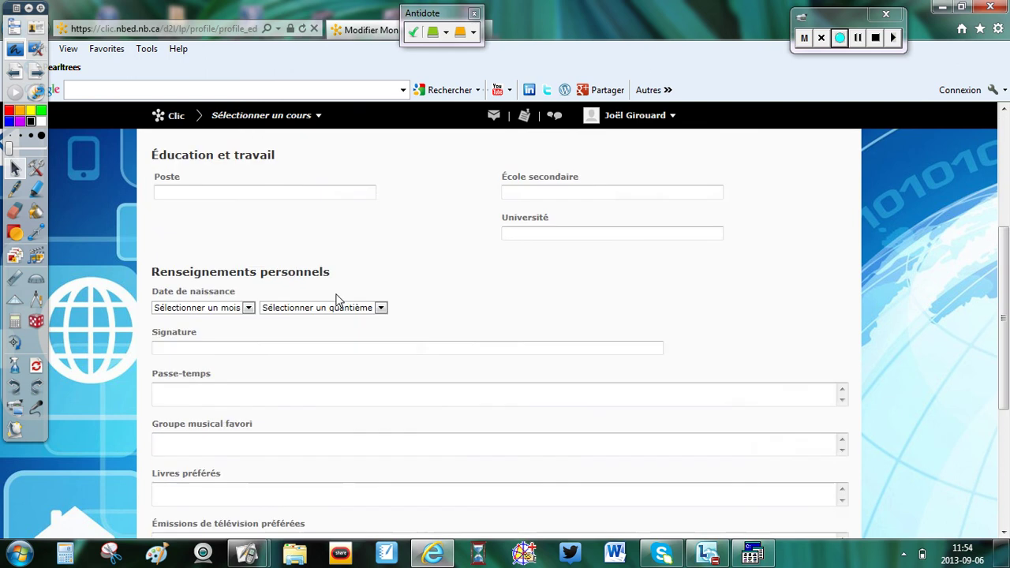
{"action": "scroll", "coordinate": [335, 303], "scroll_direction": "down", "scroll_amount": 3}
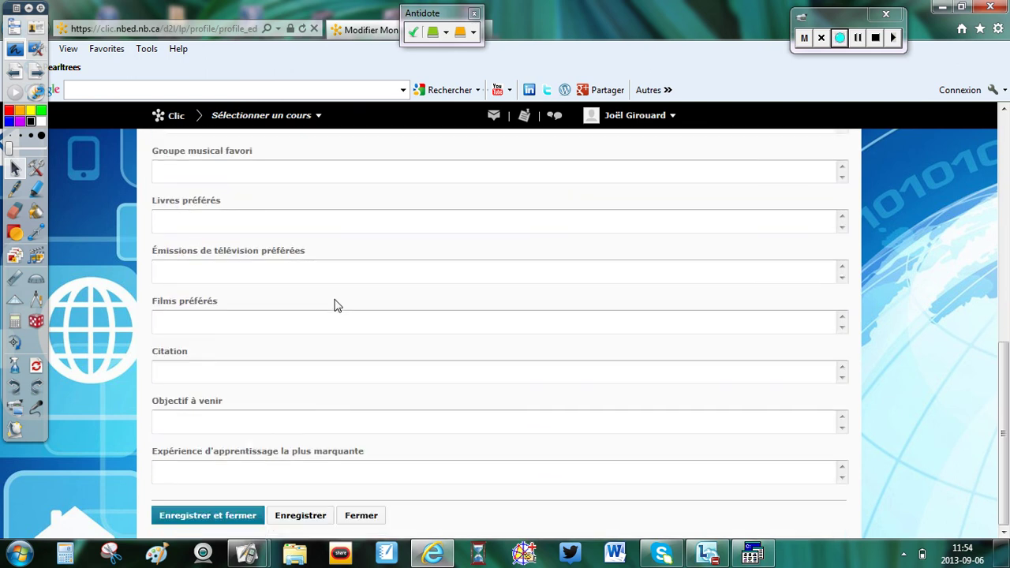
{"action": "scroll", "coordinate": [334, 306], "scroll_direction": "up", "scroll_amount": 8}
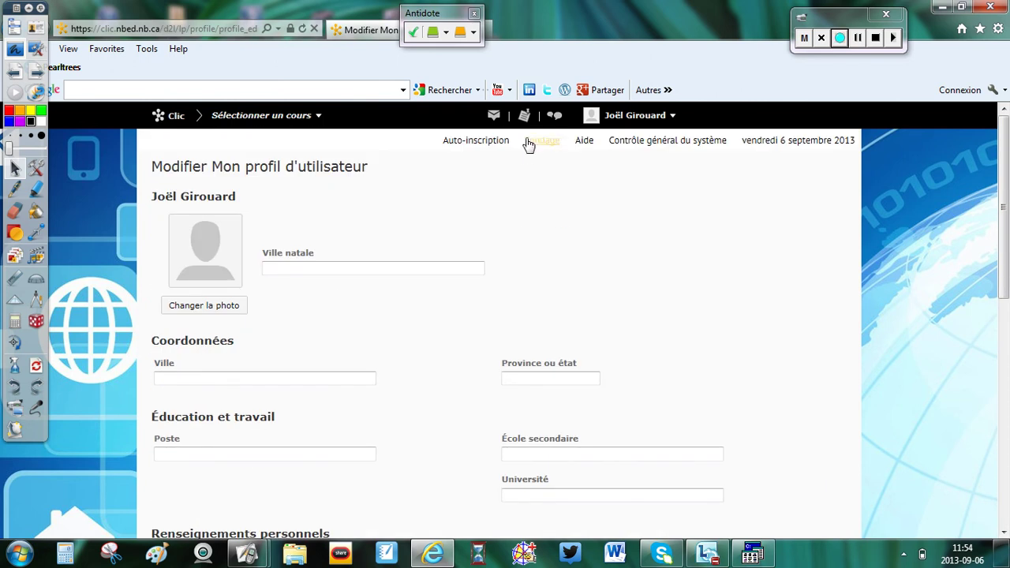
{"action": "left_click", "coordinate": [457, 144]}
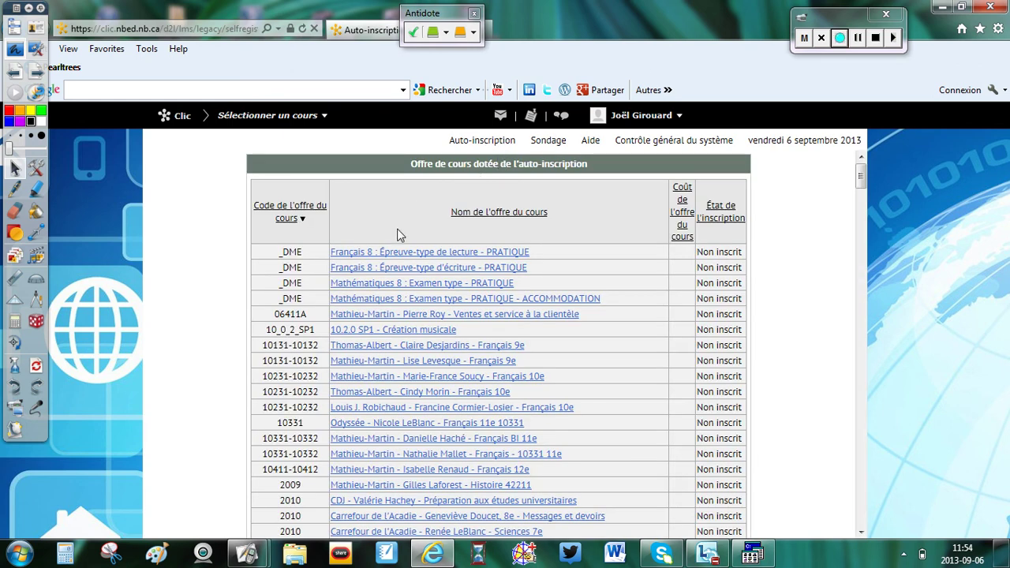
Step: Scroll through the 2011 to 2012-2013 self-registration offerings, then return to the top of the list
{"action": "scroll", "coordinate": [398, 236], "scroll_direction": "down", "scroll_amount": 2}
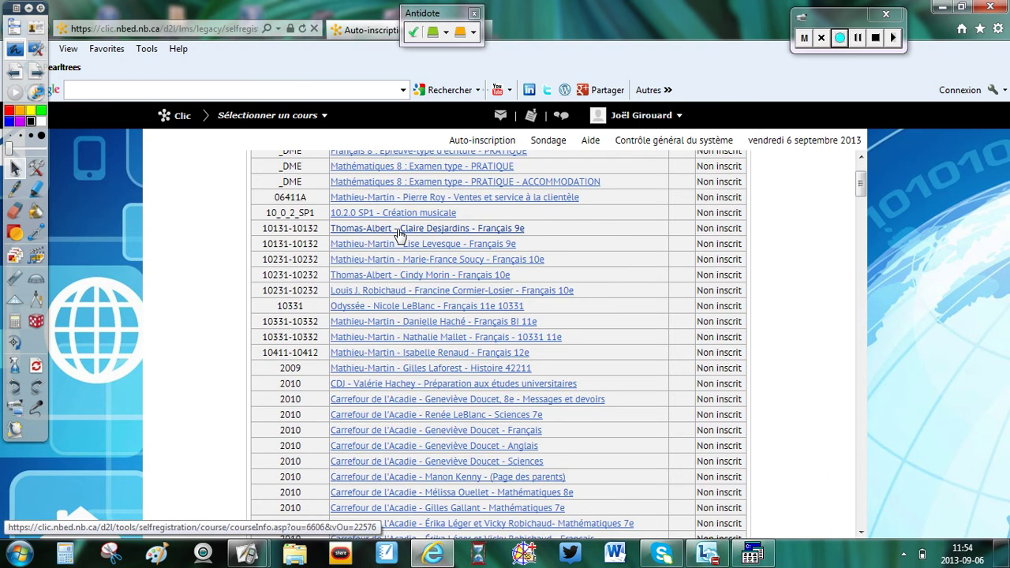
{"action": "scroll", "coordinate": [398, 235], "scroll_direction": "down", "scroll_amount": 2}
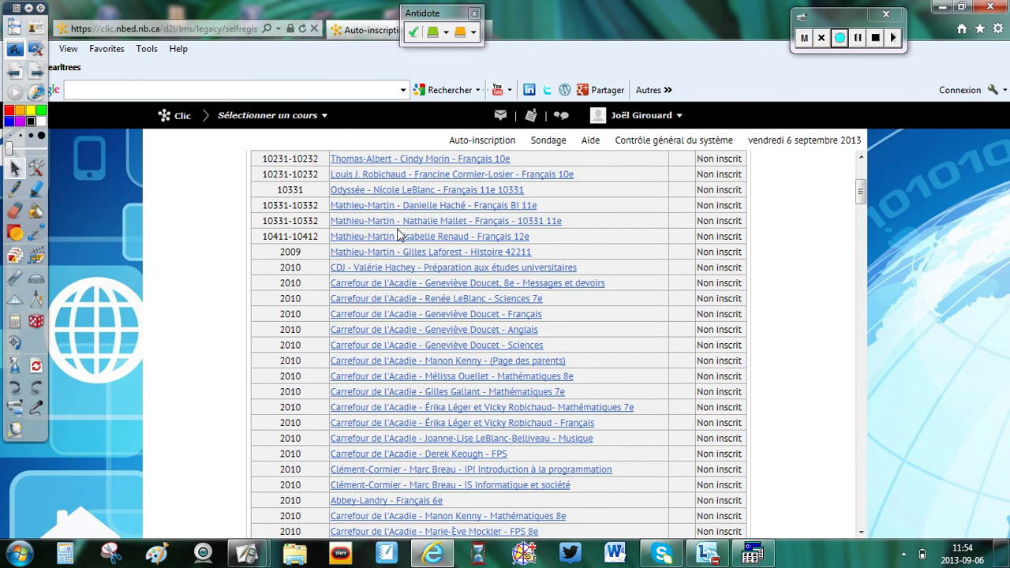
{"action": "scroll", "coordinate": [397, 236], "scroll_direction": "down", "scroll_amount": 2}
{"action": "scroll", "coordinate": [399, 236], "scroll_direction": "up", "scroll_amount": 4}
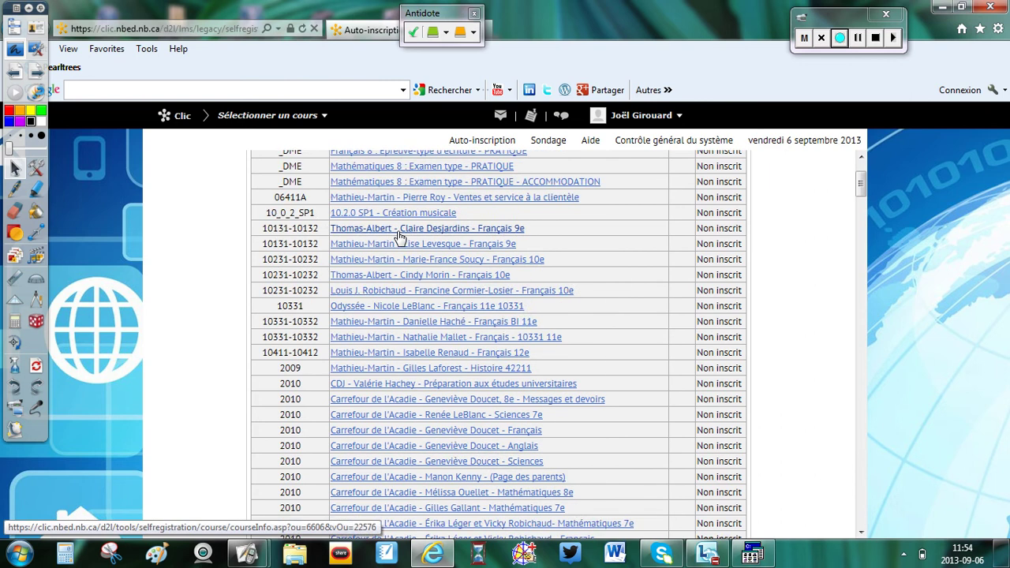
{"action": "scroll", "coordinate": [399, 235], "scroll_direction": "down", "scroll_amount": 10}
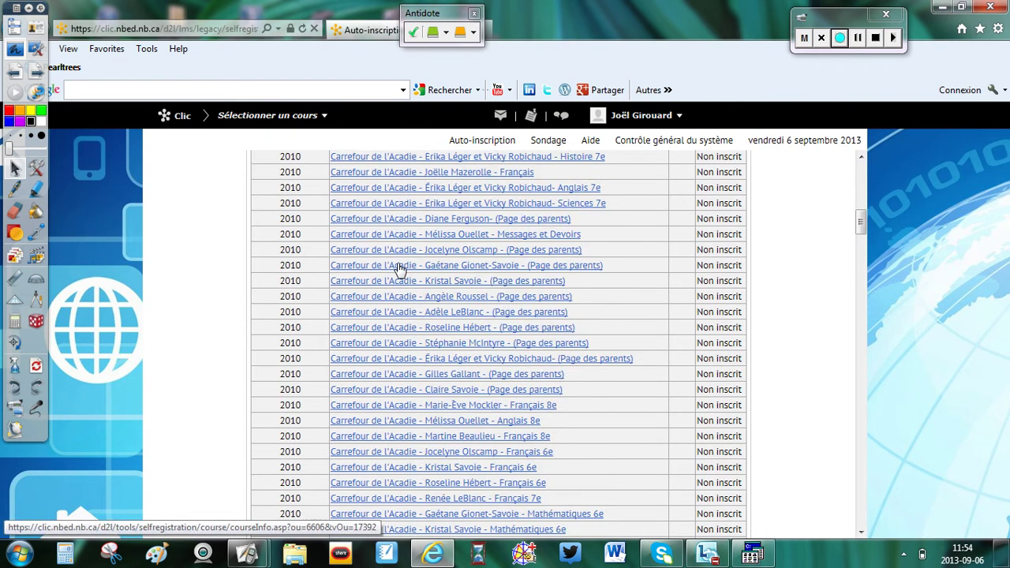
{"action": "scroll", "coordinate": [398, 270], "scroll_direction": "down", "scroll_amount": 8}
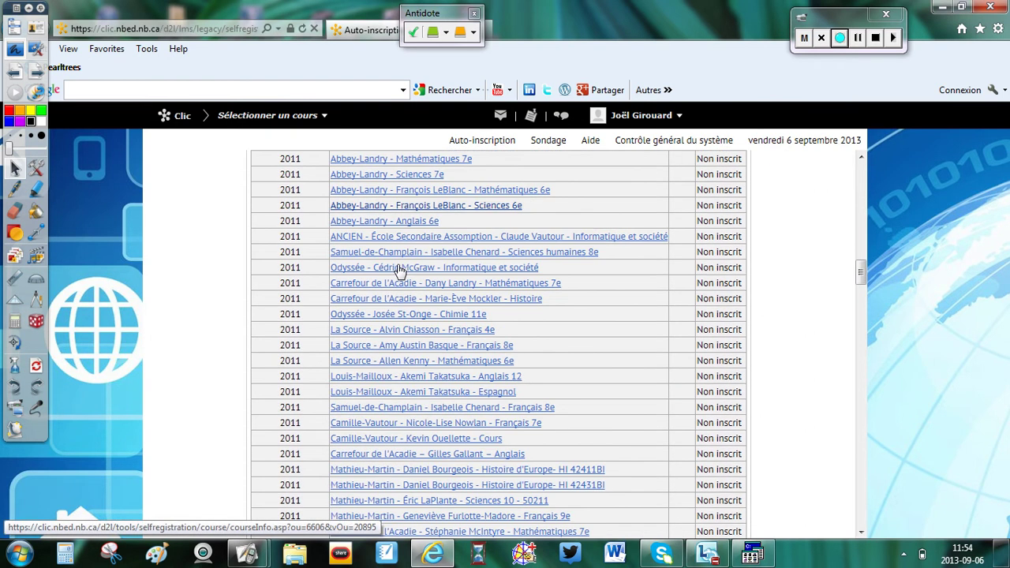
{"action": "scroll", "coordinate": [399, 270], "scroll_direction": "down", "scroll_amount": 12}
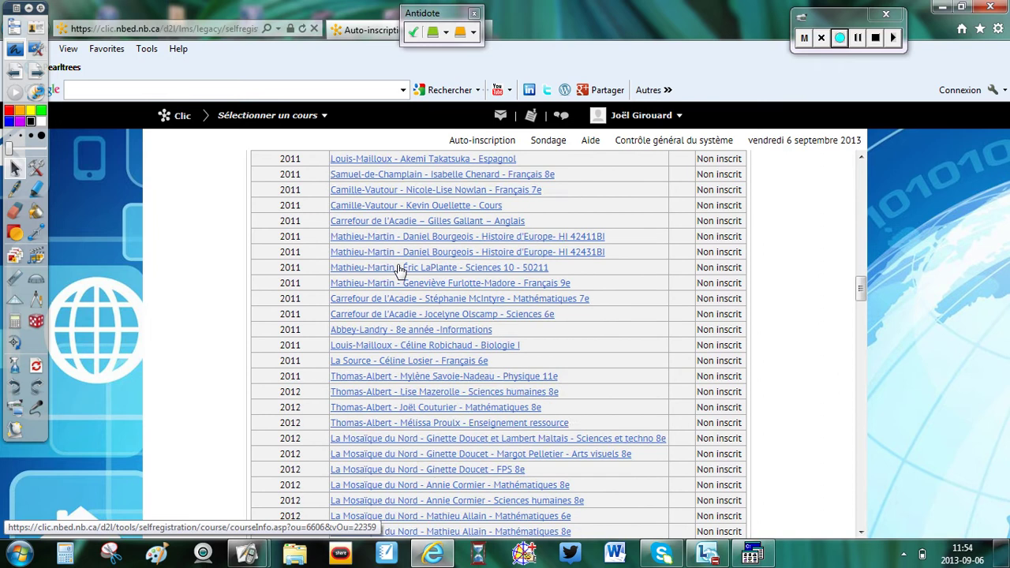
{"action": "scroll", "coordinate": [399, 269], "scroll_direction": "down", "scroll_amount": 12}
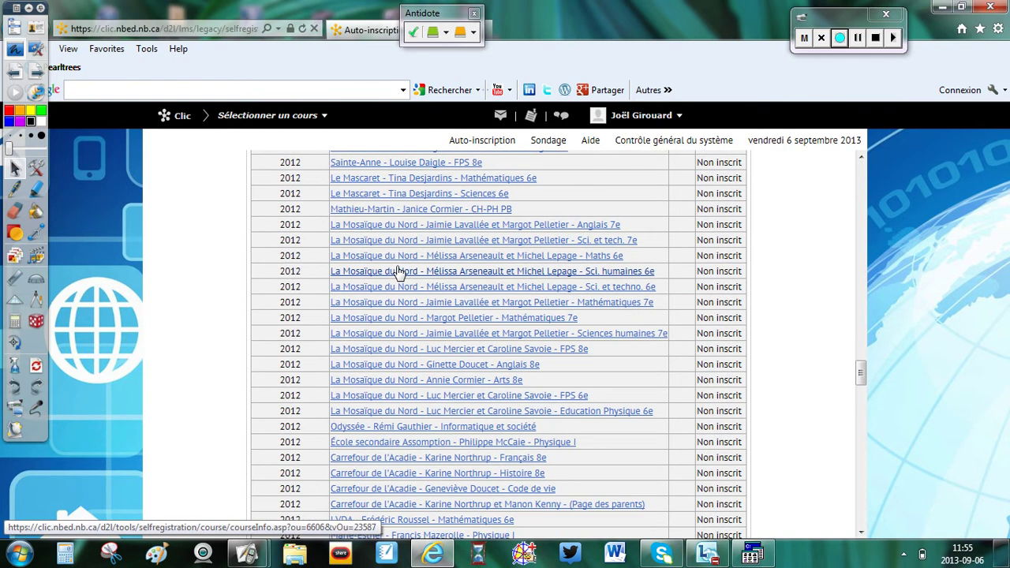
{"action": "scroll", "coordinate": [398, 270], "scroll_direction": "down", "scroll_amount": 7}
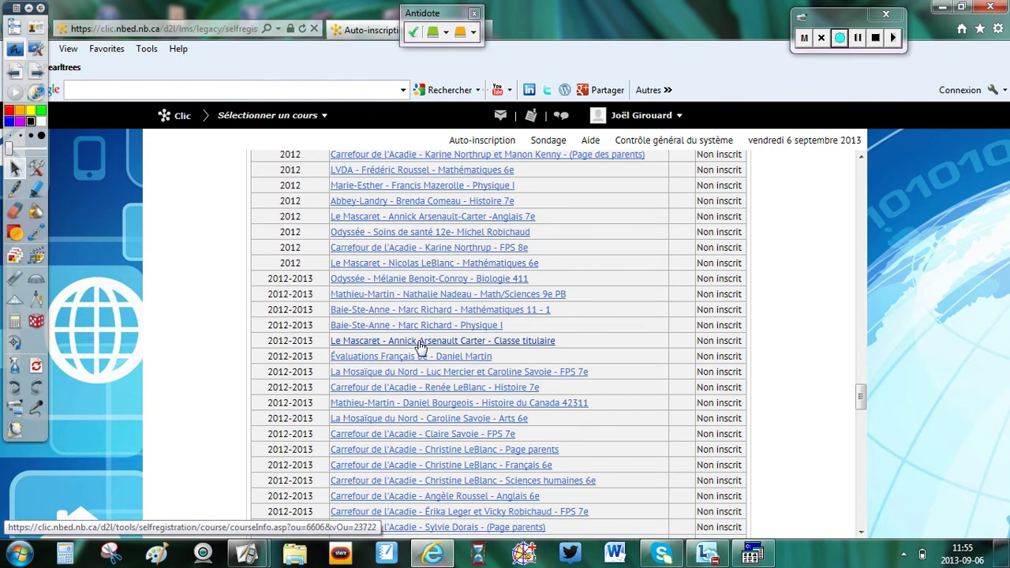
{"action": "scroll", "coordinate": [419, 340], "scroll_direction": "up", "scroll_amount": 10}
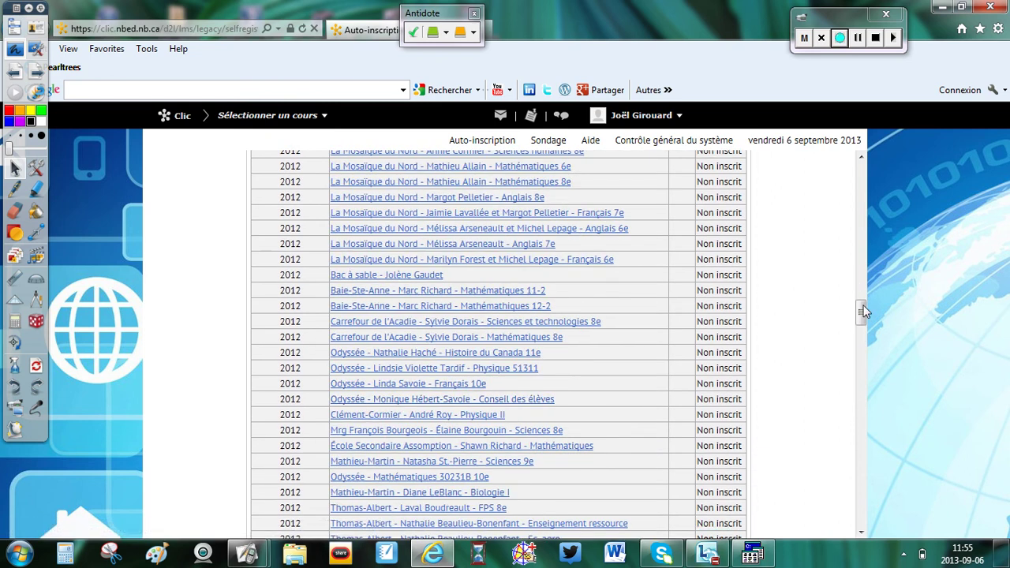
{"action": "left_click_drag", "start_coordinate": [861, 312], "coordinate": [874, 158]}
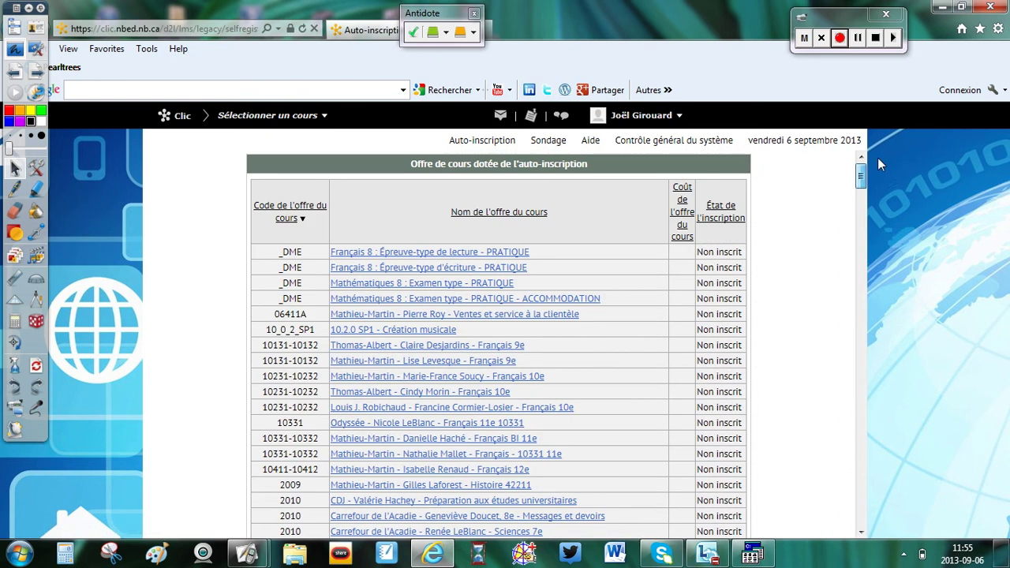
Step: Sort the offerings by course name and open the Le Mascaret Classe titulaire offer
{"action": "left_click", "coordinate": [518, 215]}
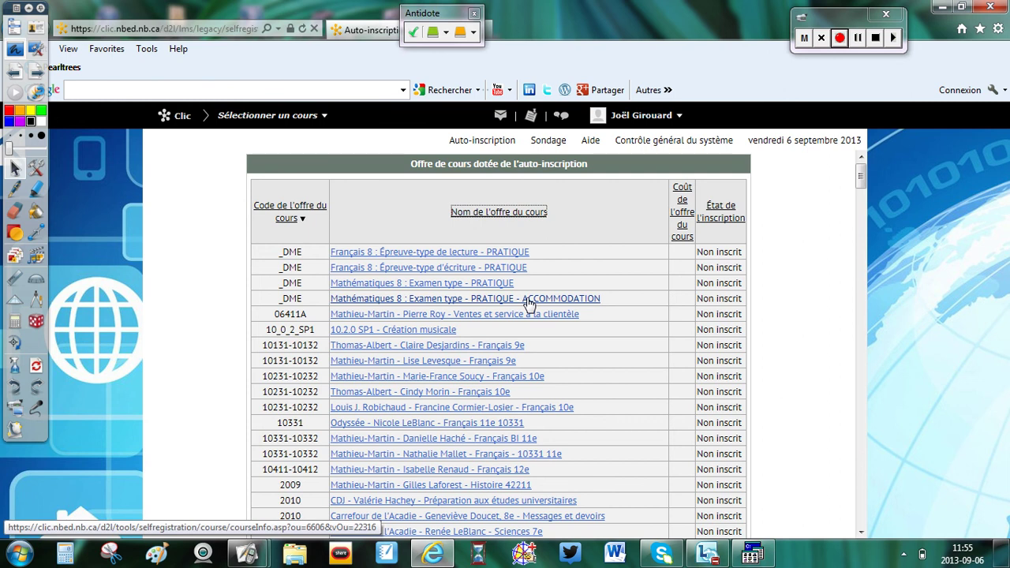
{"action": "scroll", "coordinate": [527, 304], "scroll_direction": "down", "scroll_amount": 3}
{"action": "scroll", "coordinate": [527, 304], "scroll_direction": "down", "scroll_amount": 5}
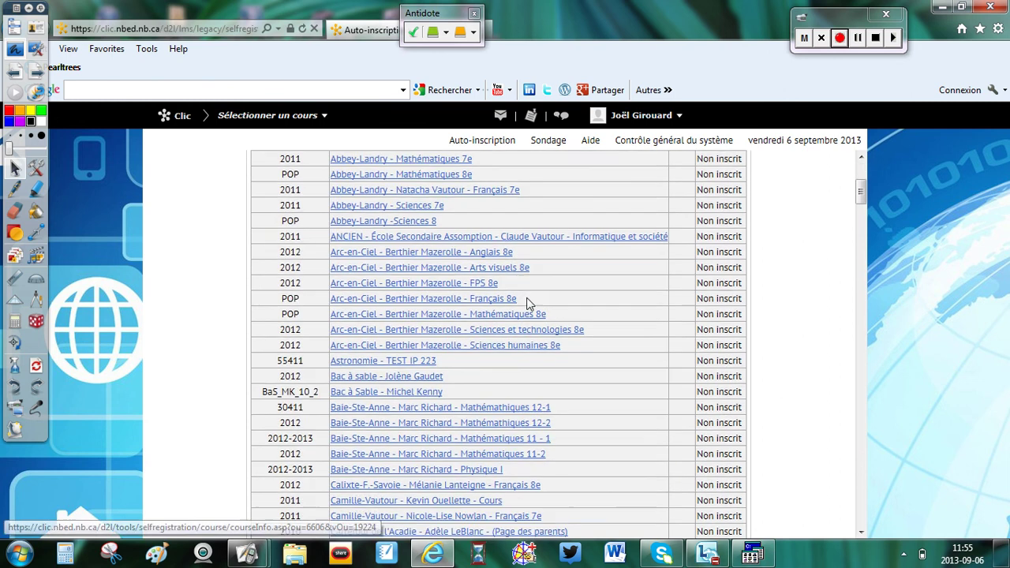
{"action": "scroll", "coordinate": [527, 304], "scroll_direction": "up", "scroll_amount": 8}
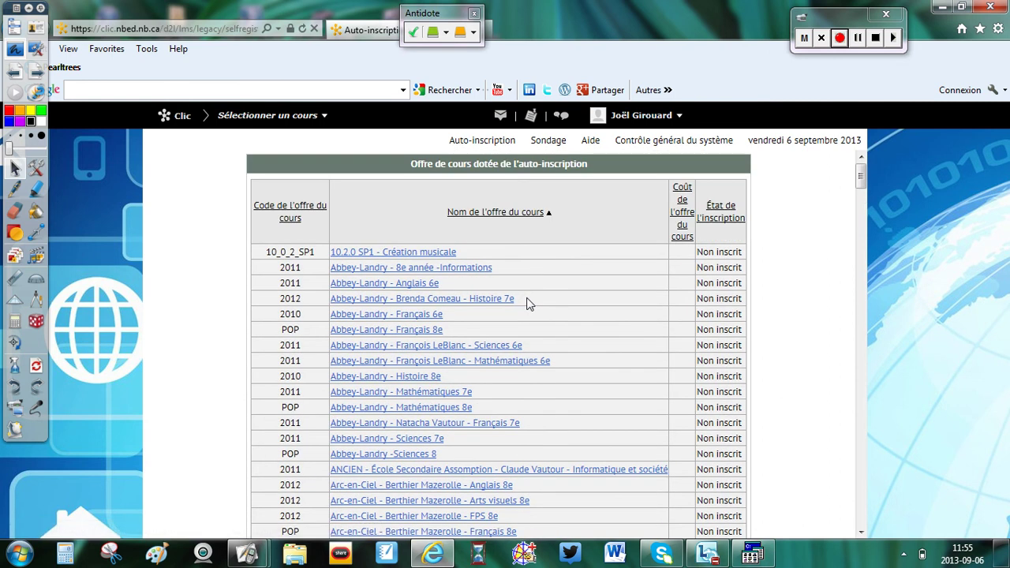
{"action": "scroll", "coordinate": [529, 304], "scroll_direction": "down", "scroll_amount": 10}
{"action": "scroll", "coordinate": [529, 304], "scroll_direction": "down", "scroll_amount": 15}
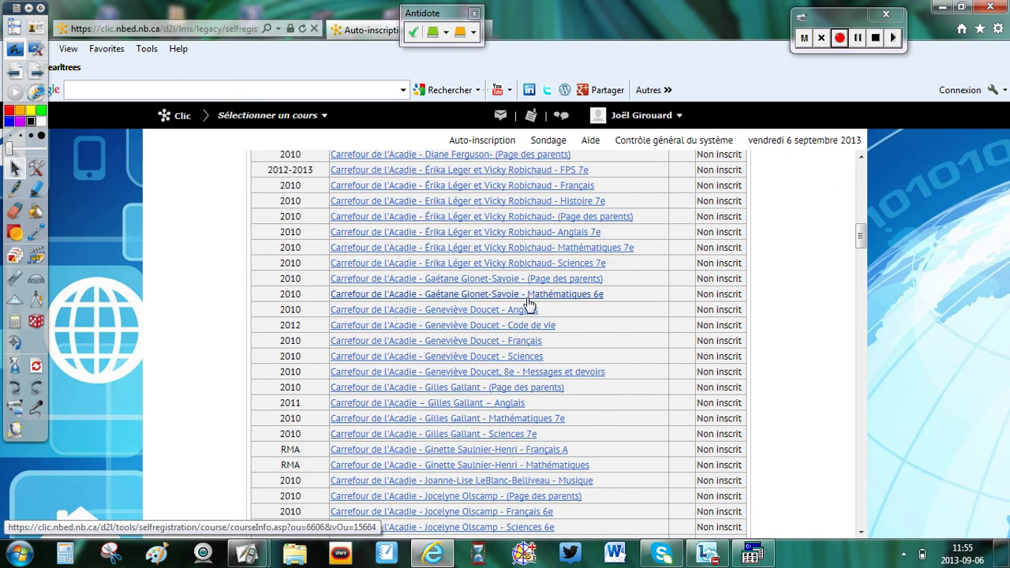
{"action": "scroll", "coordinate": [529, 304], "scroll_direction": "down", "scroll_amount": 15}
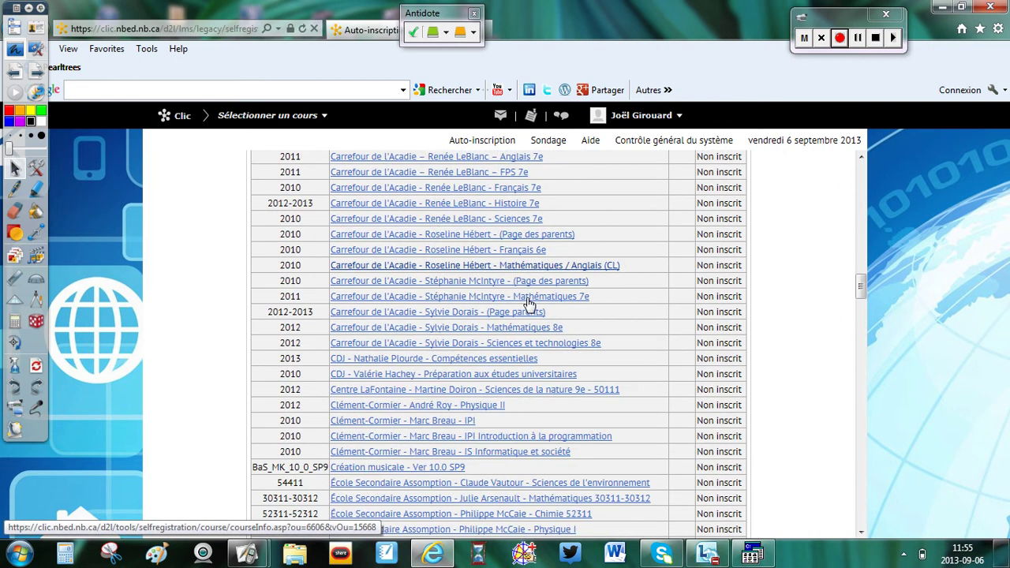
{"action": "scroll", "coordinate": [529, 305], "scroll_direction": "down", "scroll_amount": 15}
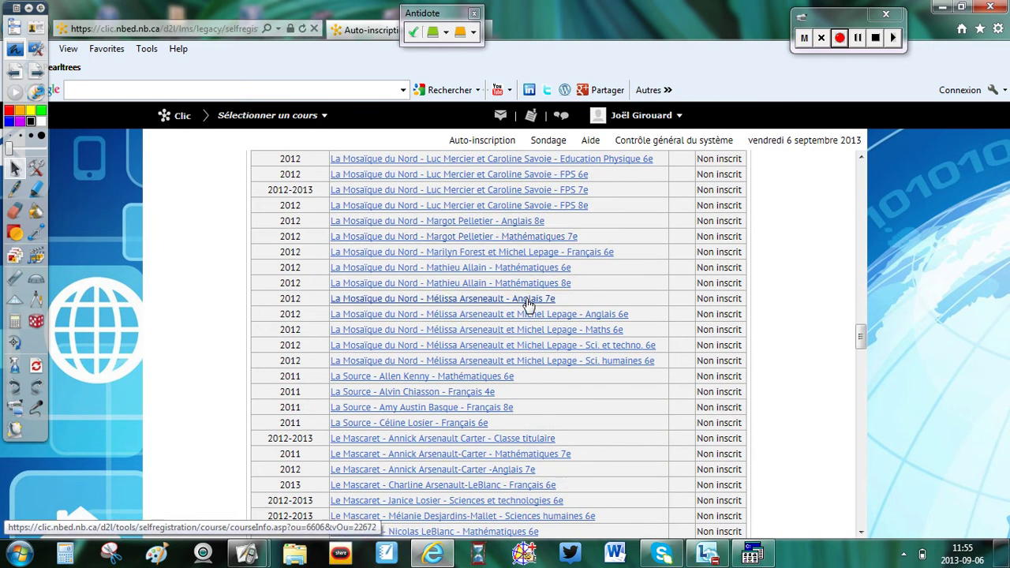
{"action": "scroll", "coordinate": [529, 305], "scroll_direction": "down", "scroll_amount": 1}
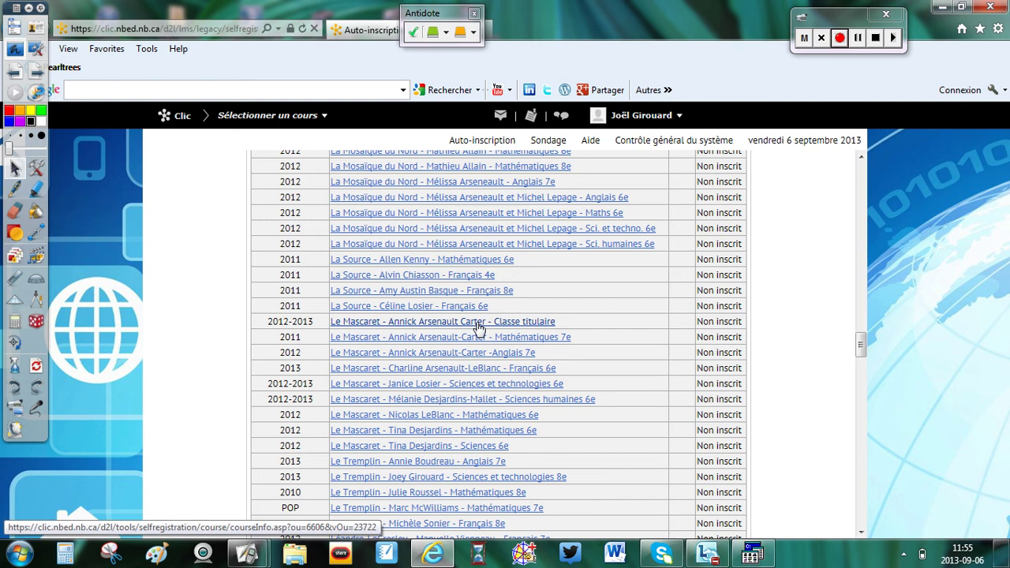
{"action": "left_click", "coordinate": [478, 324]}
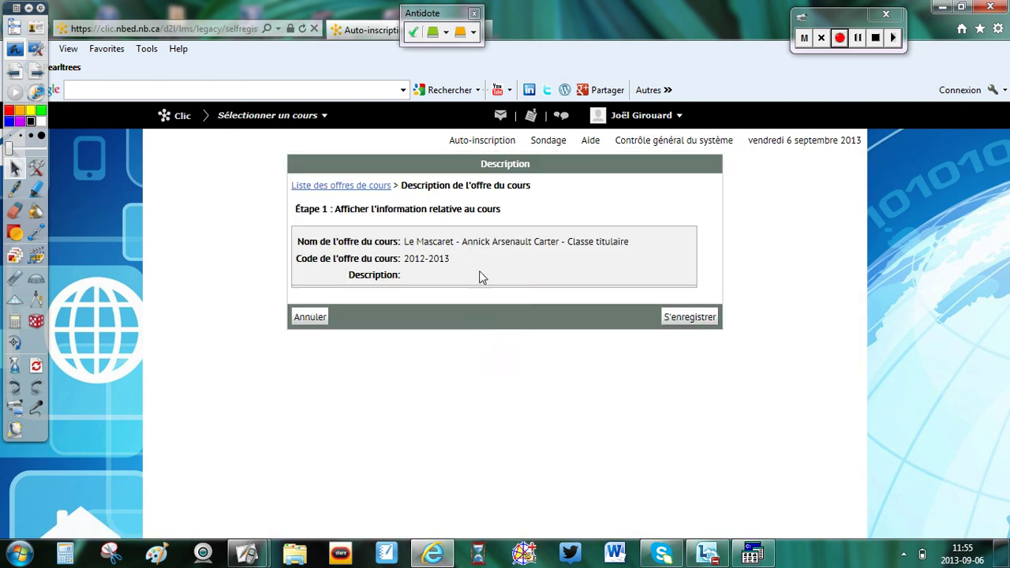
Step: Register for the Le Mascaret Classe titulaire course, submitting and completing the inscription form
{"action": "left_click", "coordinate": [695, 319]}
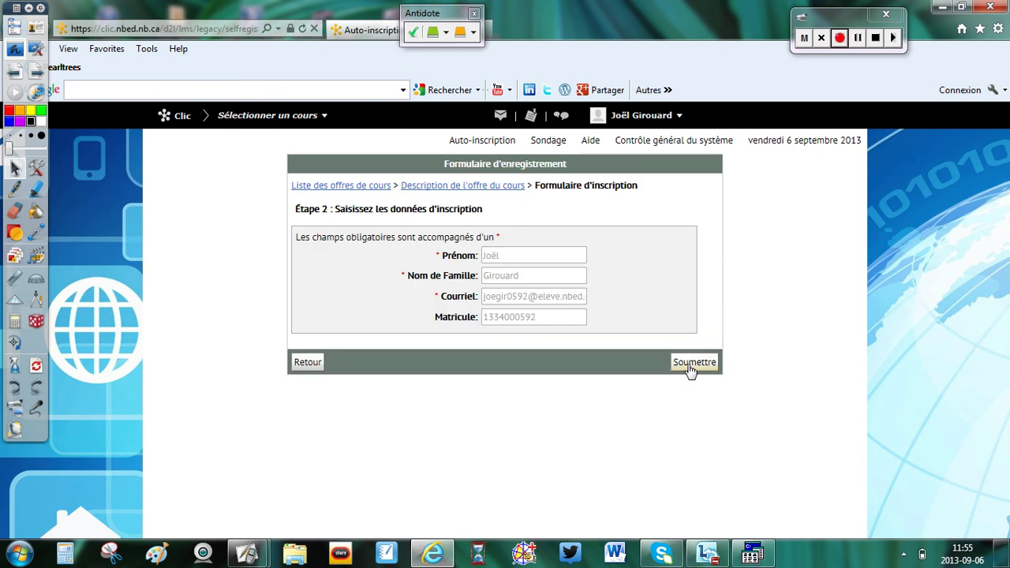
{"action": "left_click", "coordinate": [691, 368]}
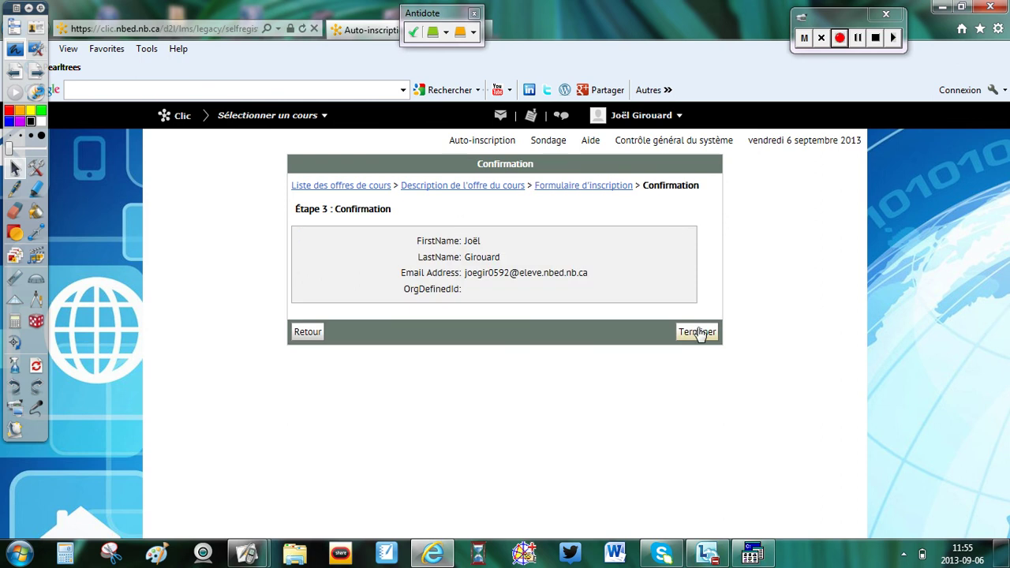
{"action": "left_click", "coordinate": [699, 332]}
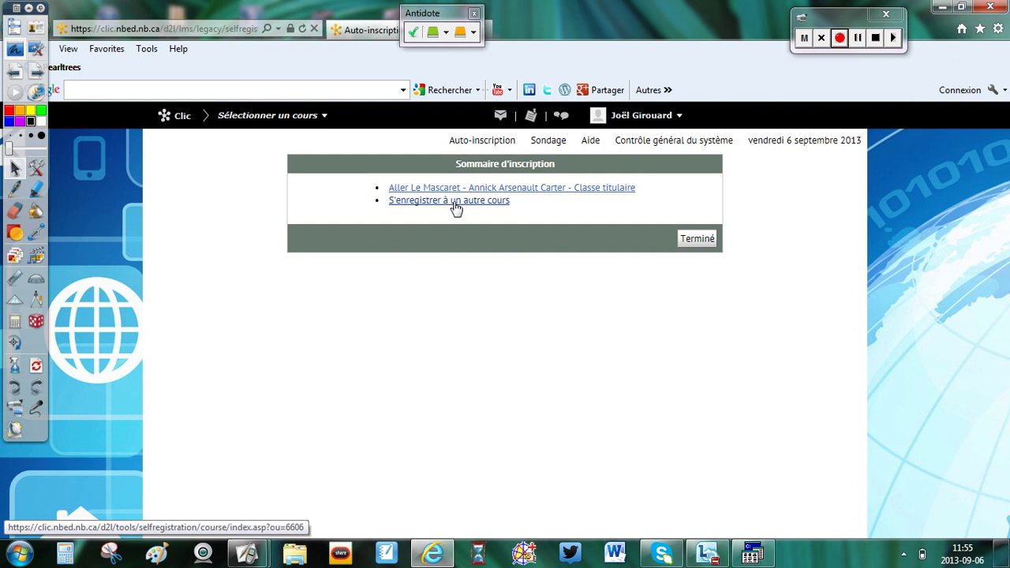
Step: Return home, confirm Classe titulaire in the course selector, and reopen Auto-inscription
{"action": "left_click", "coordinate": [697, 239]}
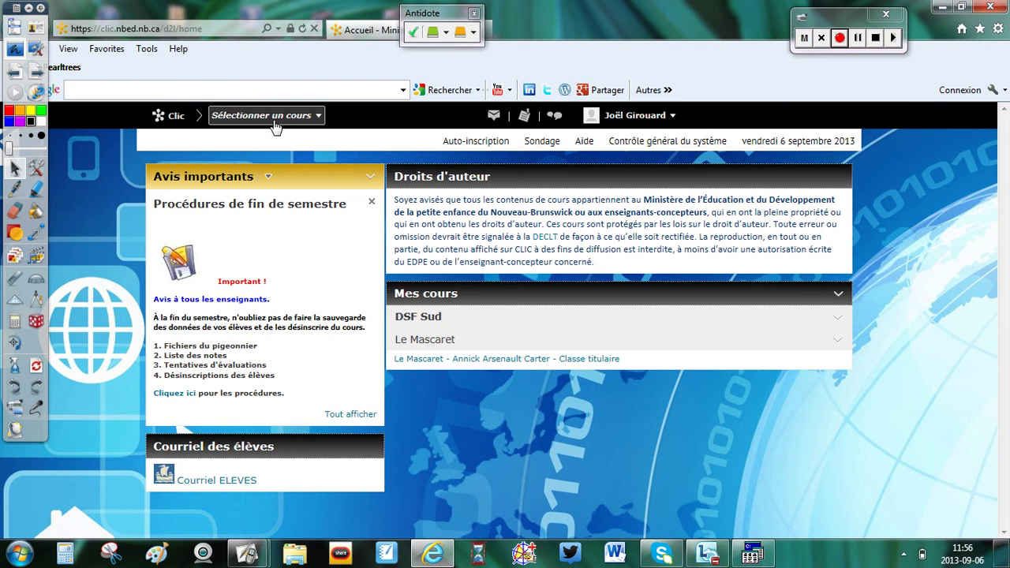
{"action": "left_click", "coordinate": [317, 119]}
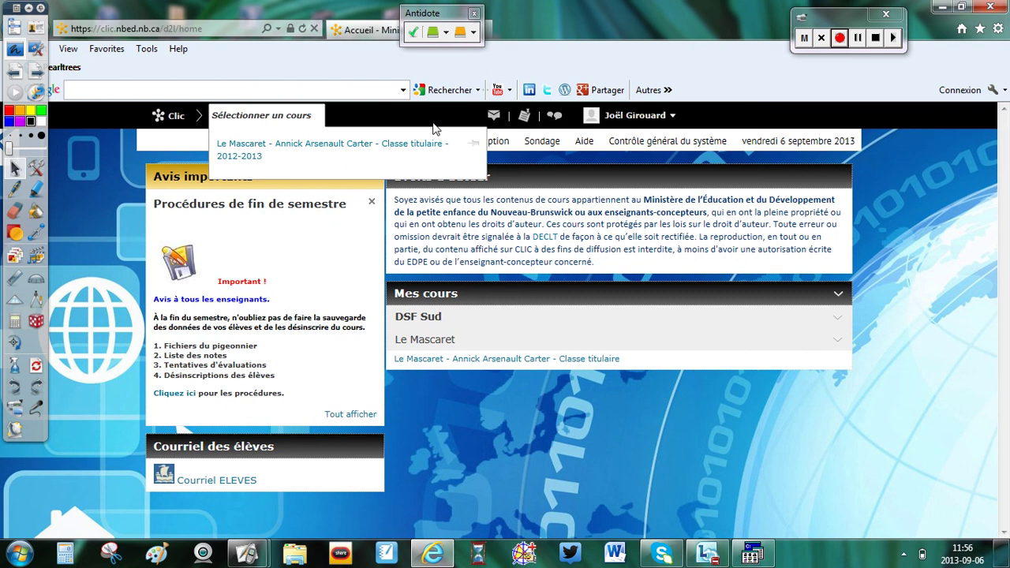
{"action": "left_click", "coordinate": [489, 144]}
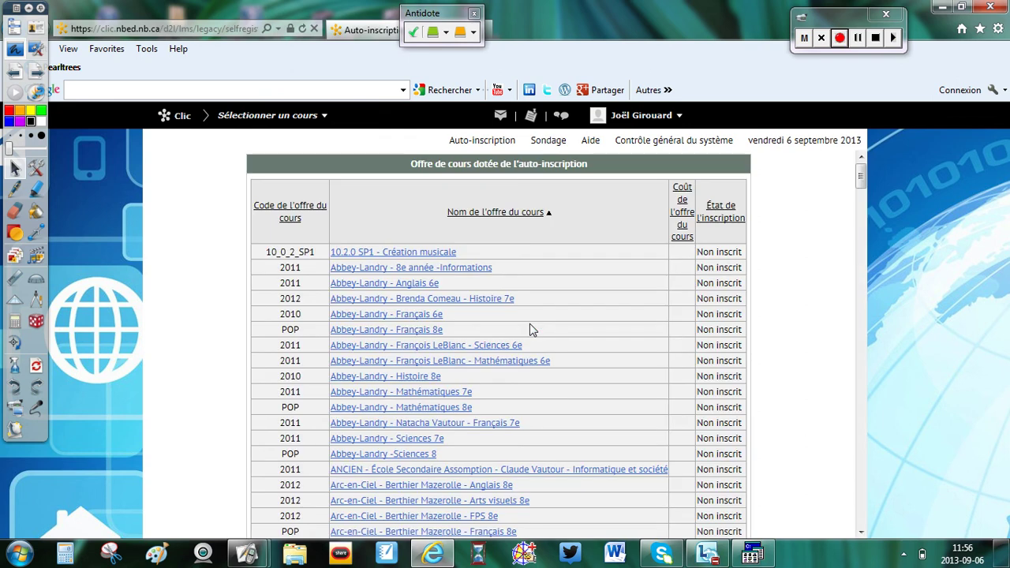
Step: Find the Le Mascaret Mathématiques 7e offer, register for it, and return home
{"action": "scroll", "coordinate": [530, 325], "scroll_direction": "down", "scroll_amount": 15}
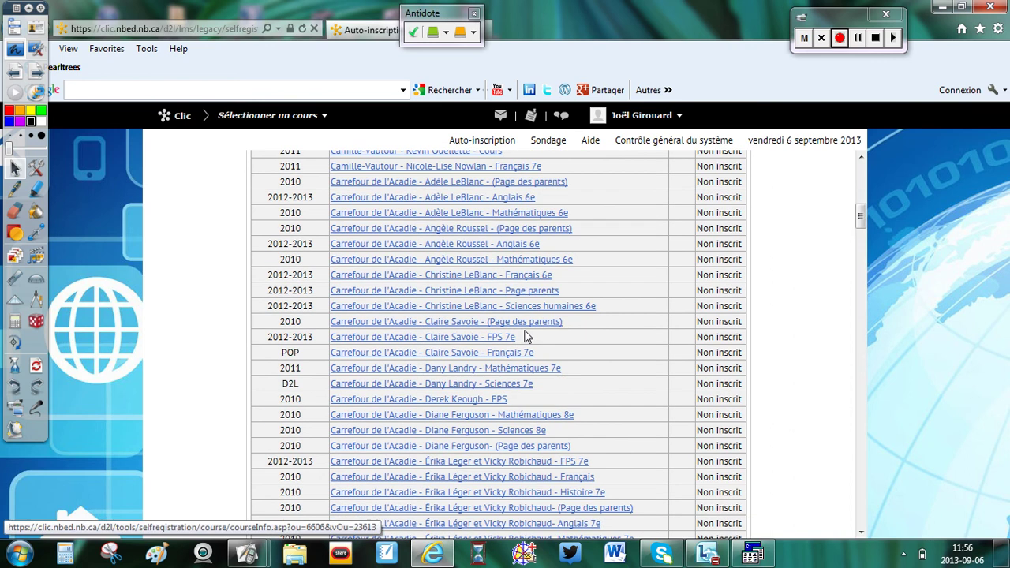
{"action": "scroll", "coordinate": [527, 337], "scroll_direction": "down", "scroll_amount": 15}
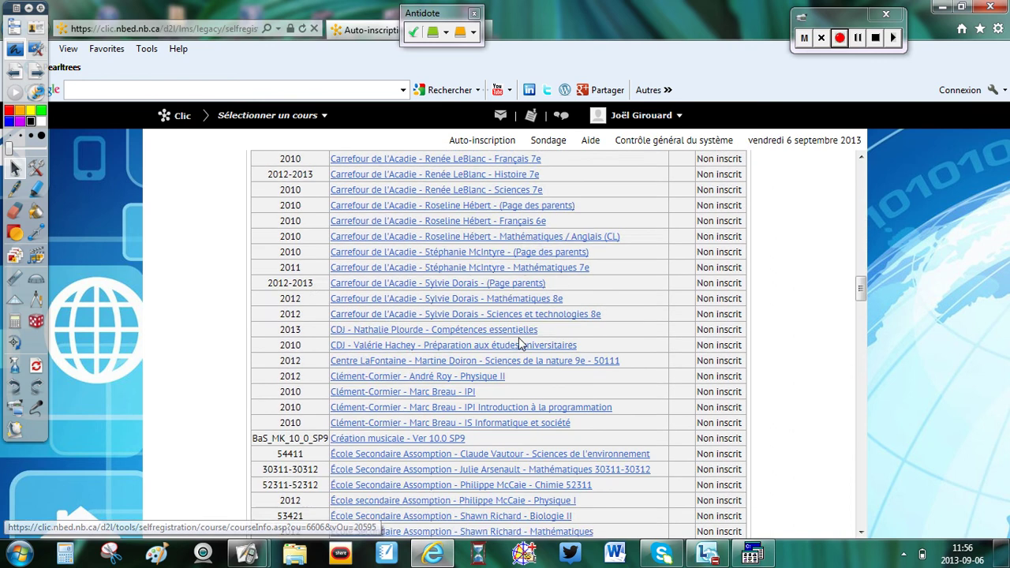
{"action": "scroll", "coordinate": [518, 344], "scroll_direction": "down", "scroll_amount": 15}
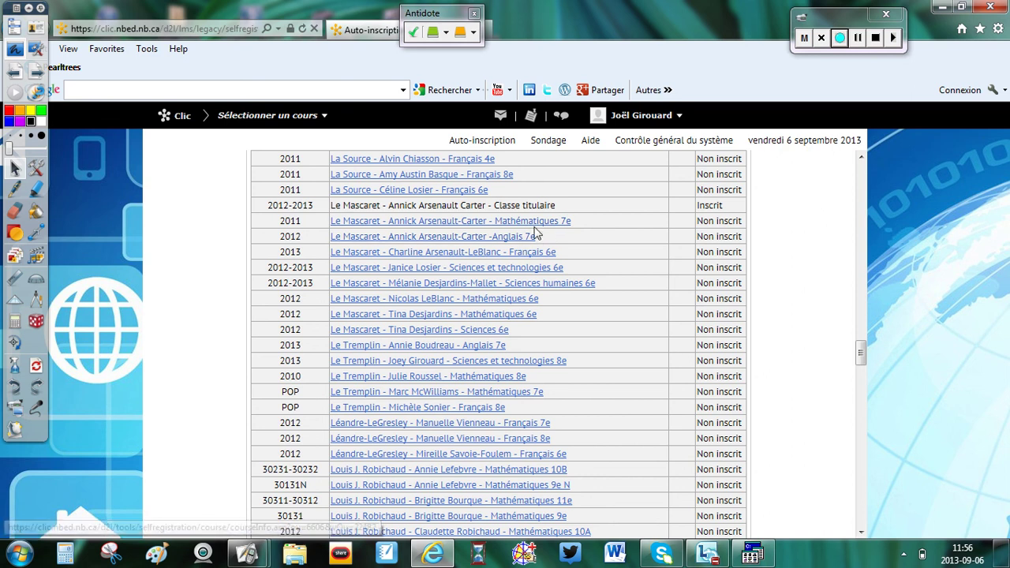
{"action": "left_click", "coordinate": [473, 221]}
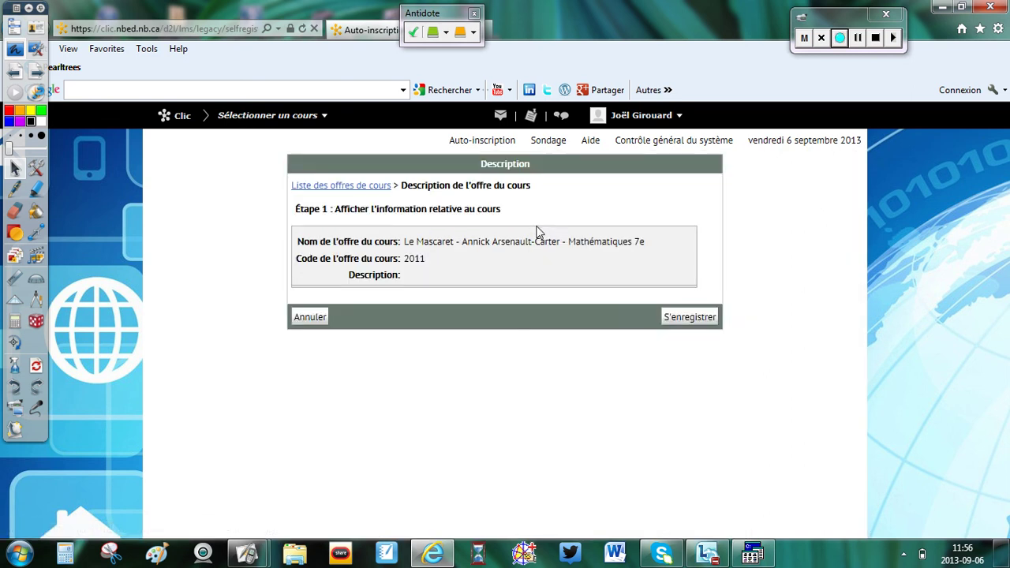
{"action": "left_click", "coordinate": [665, 319]}
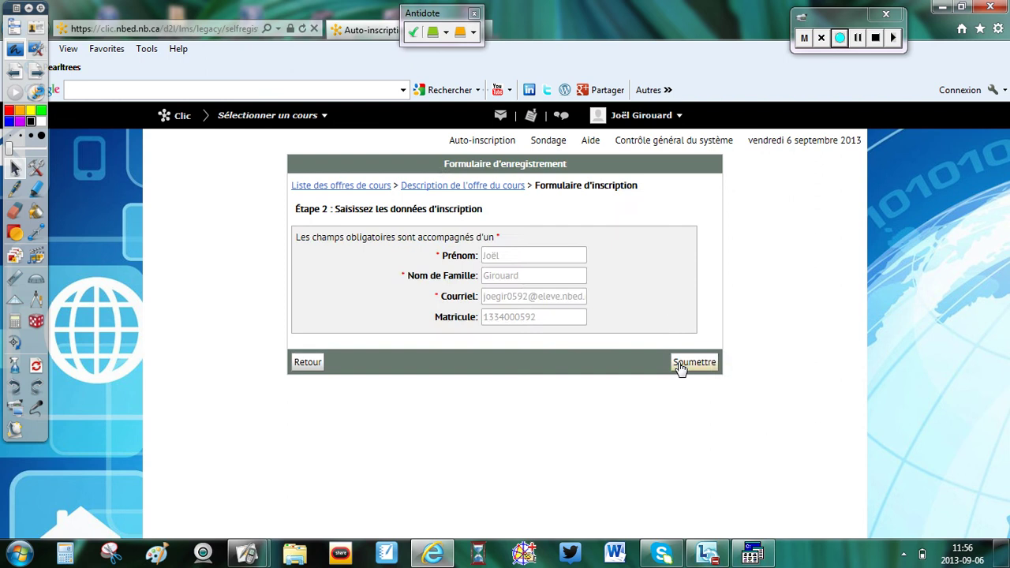
{"action": "left_click", "coordinate": [683, 365]}
{"action": "left_click", "coordinate": [694, 332]}
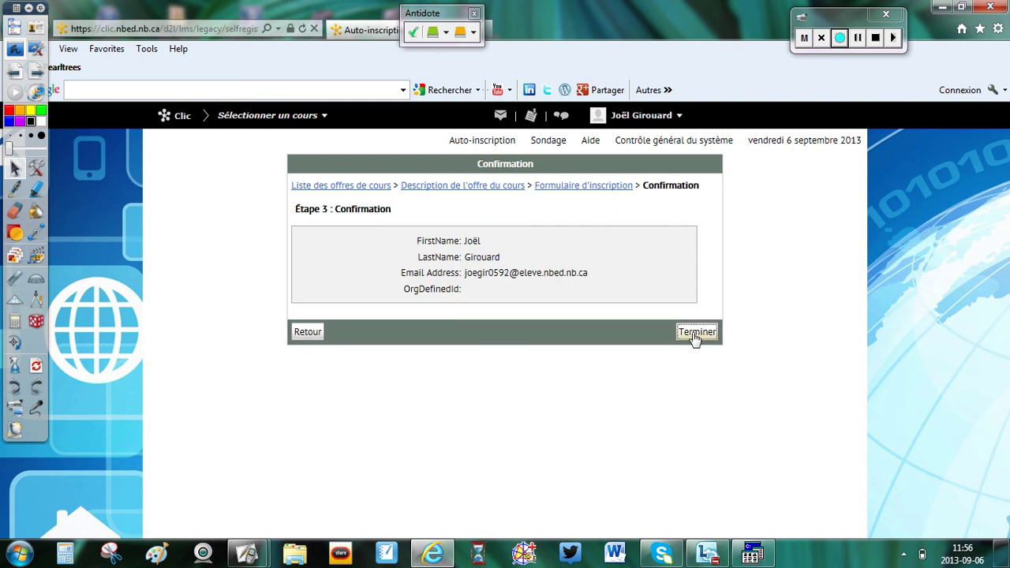
{"action": "left_click", "coordinate": [707, 240]}
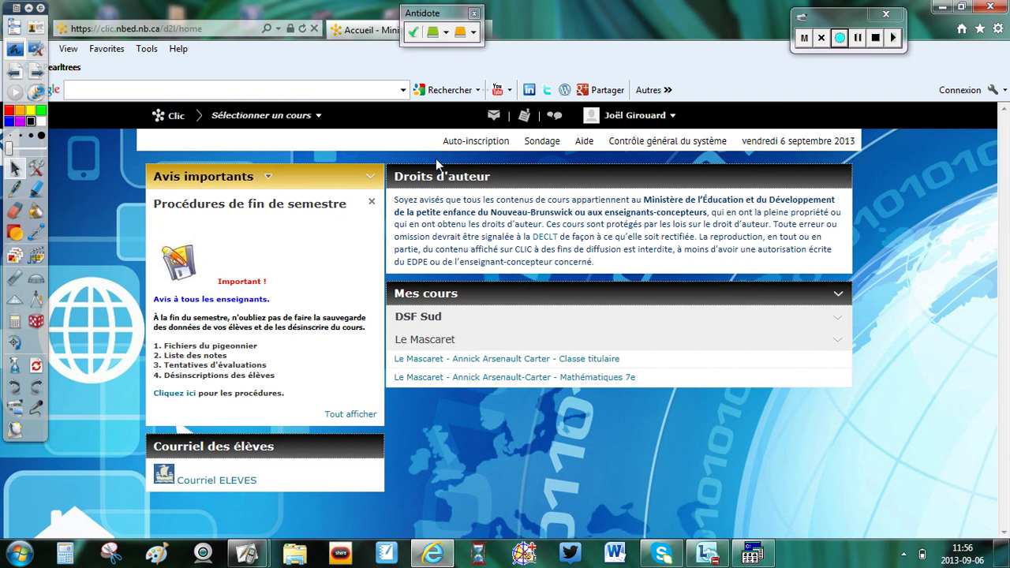
Step: Find the Le Mascaret Anglais 7e offer in Auto-inscription and complete its registration
{"action": "left_click", "coordinate": [485, 148]}
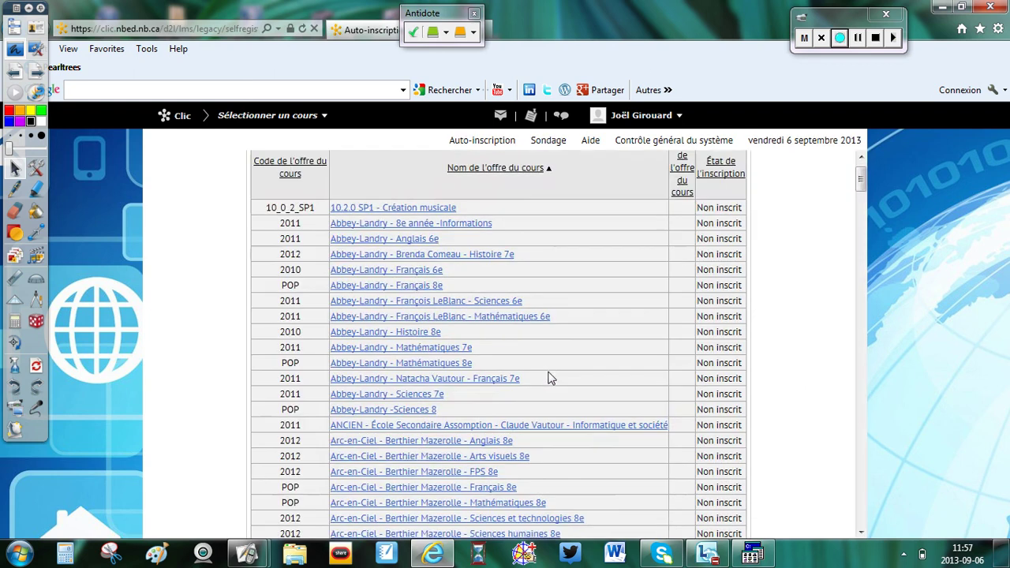
{"action": "scroll", "coordinate": [547, 379], "scroll_direction": "down", "scroll_amount": 15}
{"action": "scroll", "coordinate": [547, 379], "scroll_direction": "down", "scroll_amount": 20}
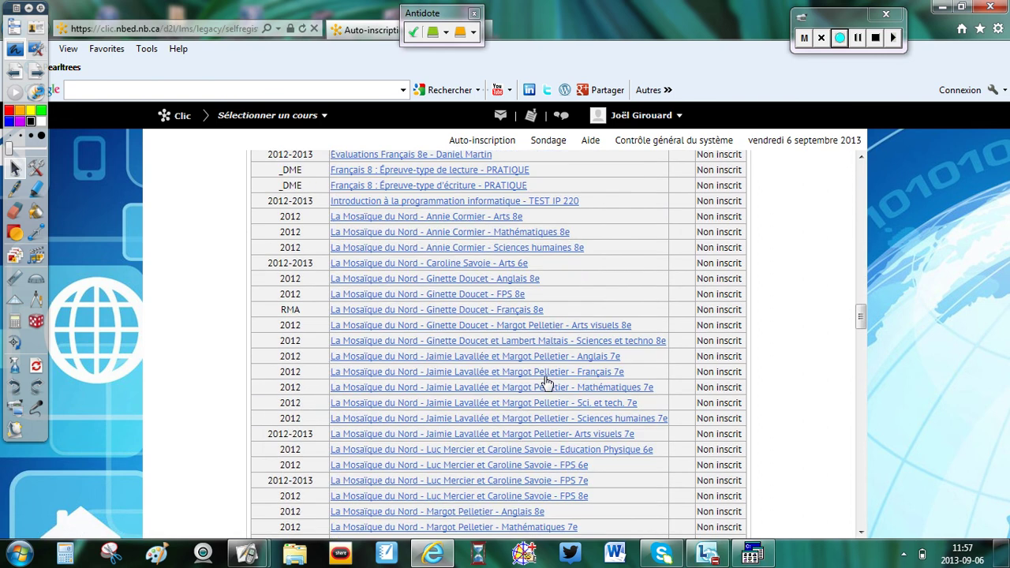
{"action": "scroll", "coordinate": [542, 386], "scroll_direction": "up", "scroll_amount": 3}
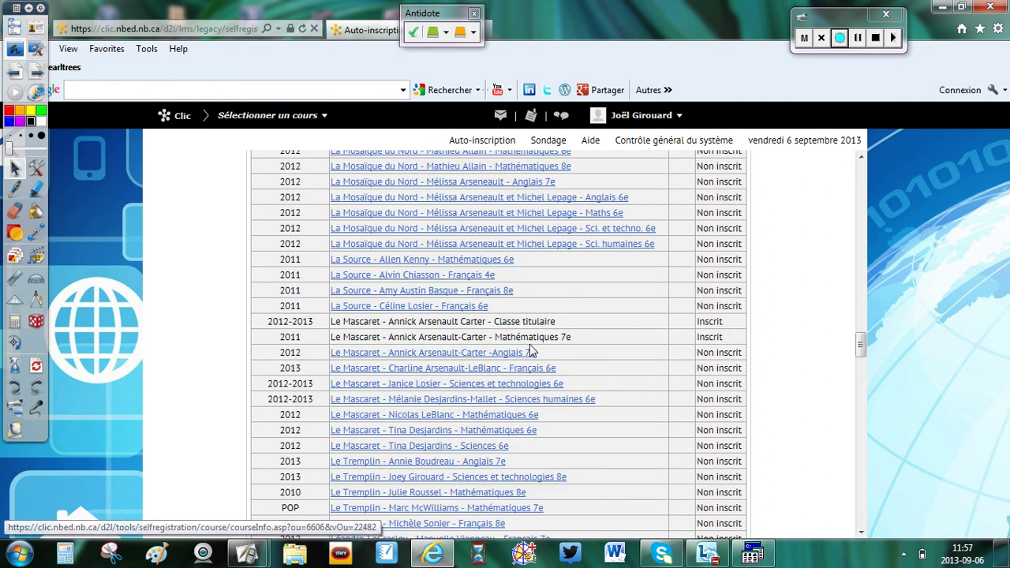
{"action": "left_click", "coordinate": [484, 359]}
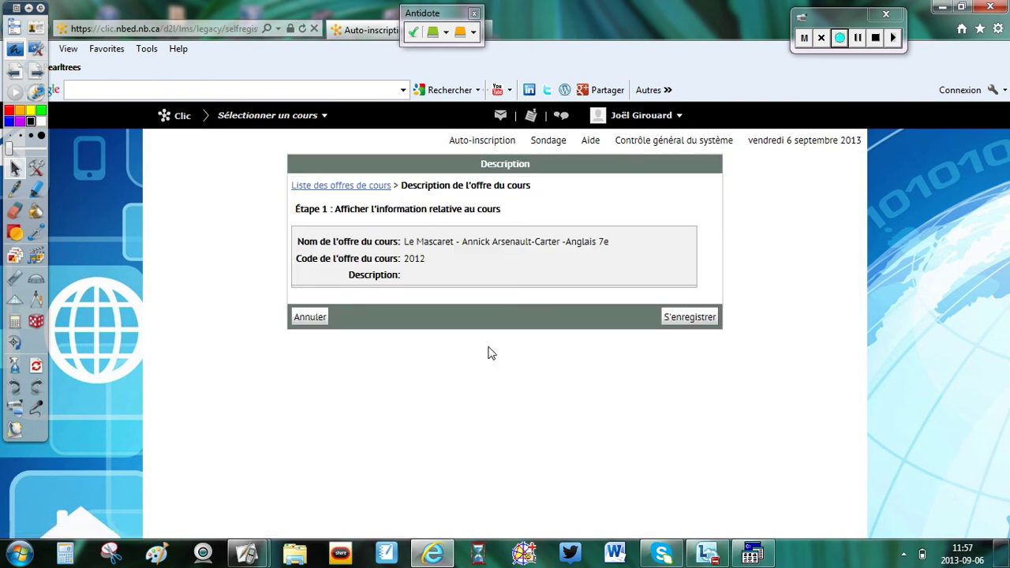
{"action": "left_click", "coordinate": [686, 317]}
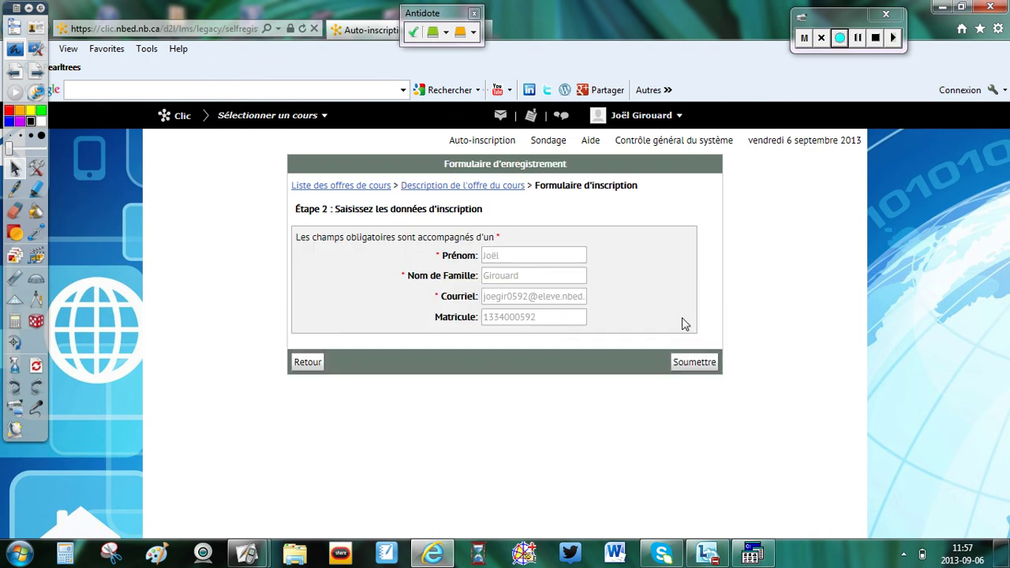
{"action": "left_click", "coordinate": [709, 365]}
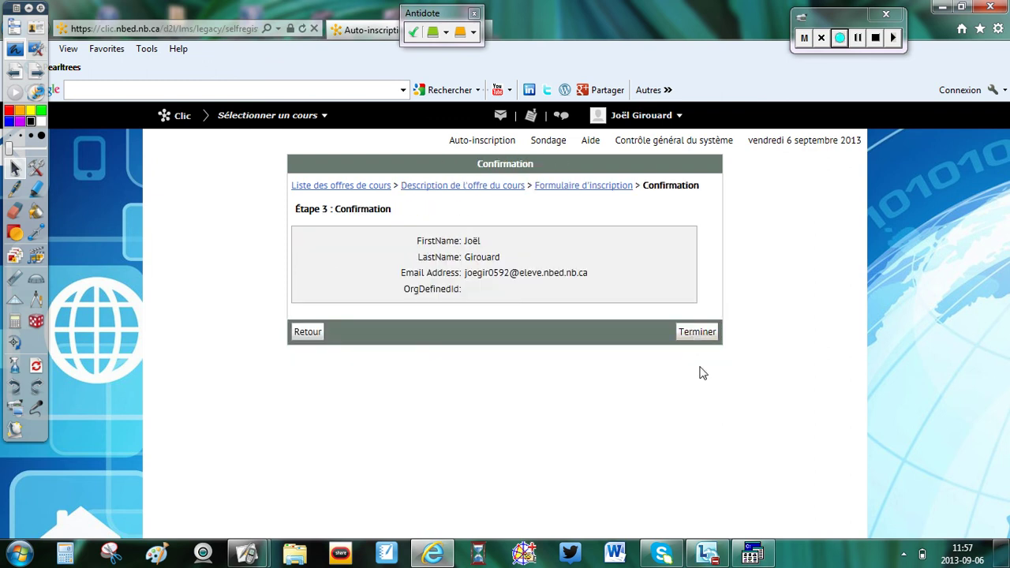
{"action": "left_click", "coordinate": [697, 332]}
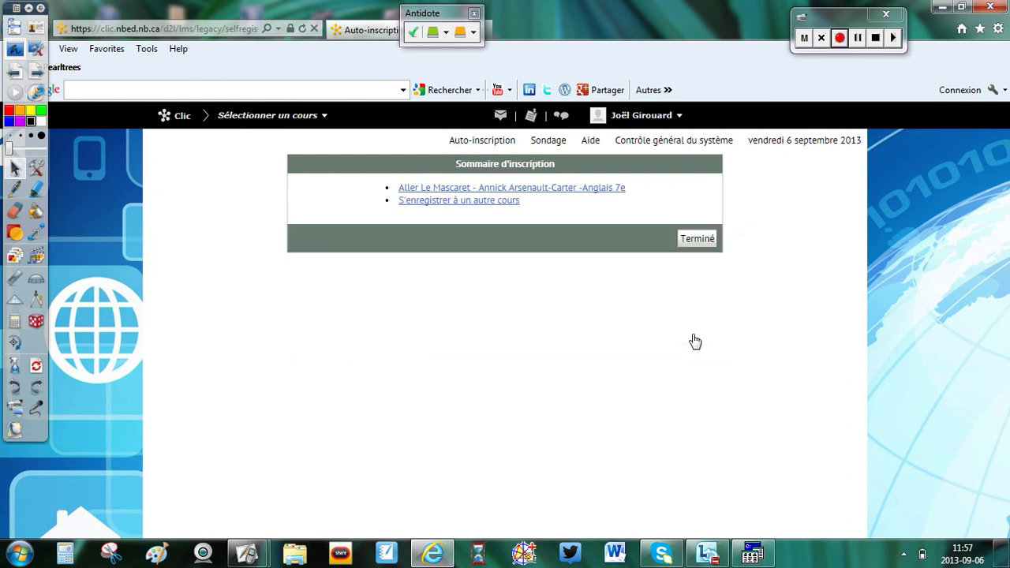
{"action": "left_click", "coordinate": [684, 240]}
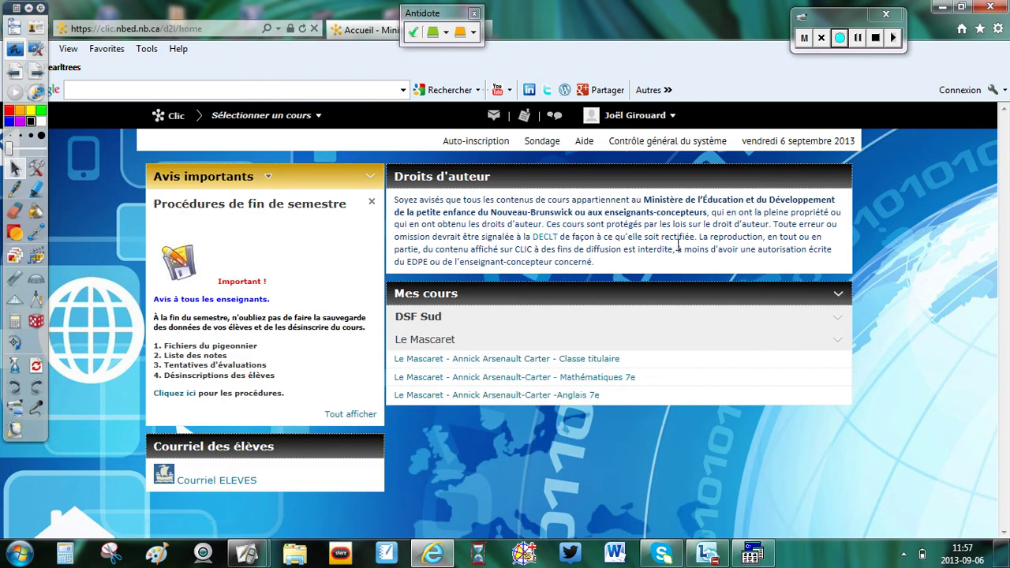